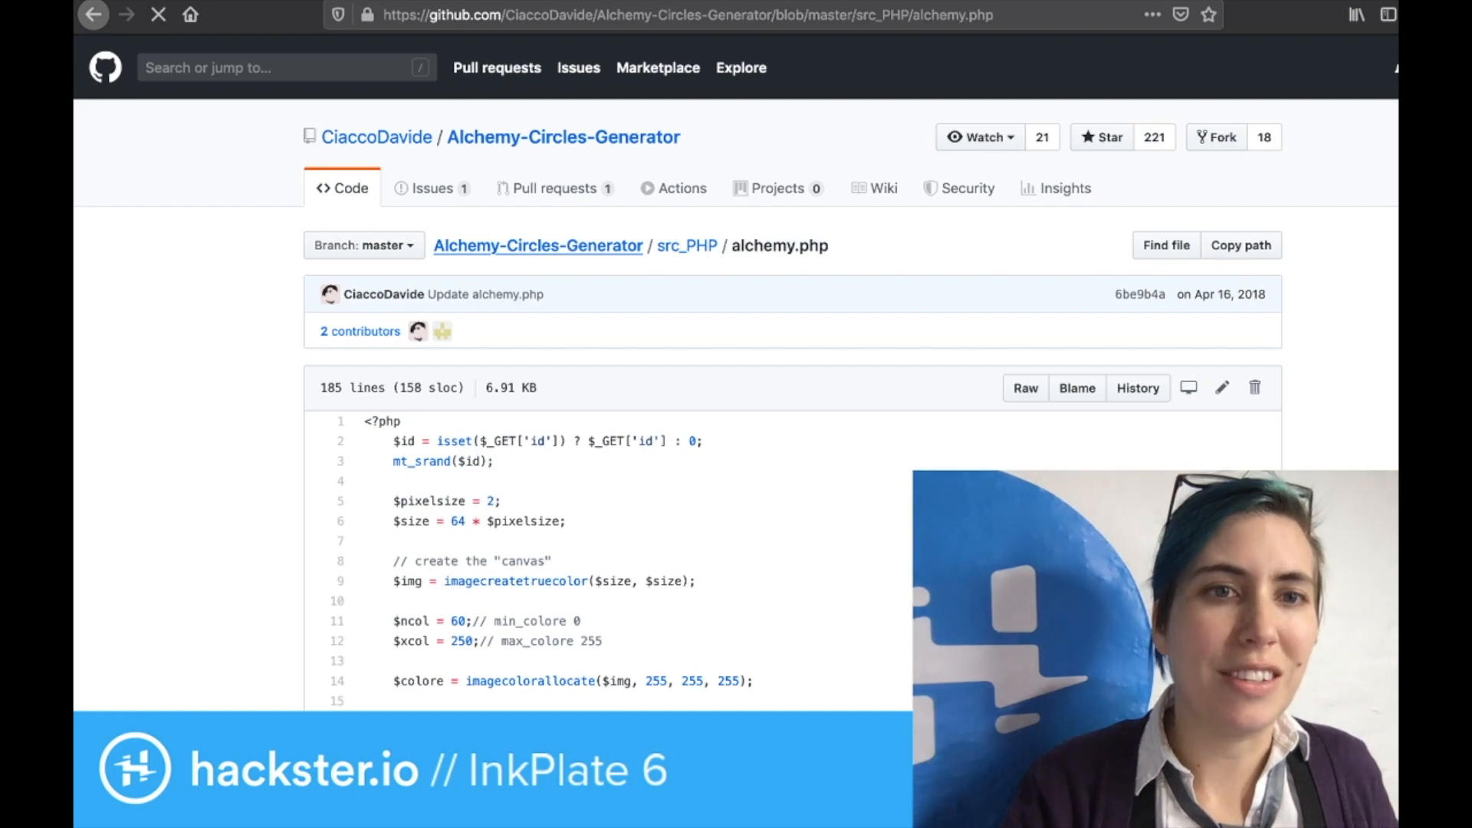
pyautogui.scroll(-3, 736, 345)
pyautogui.scroll(-3, 736, 345)
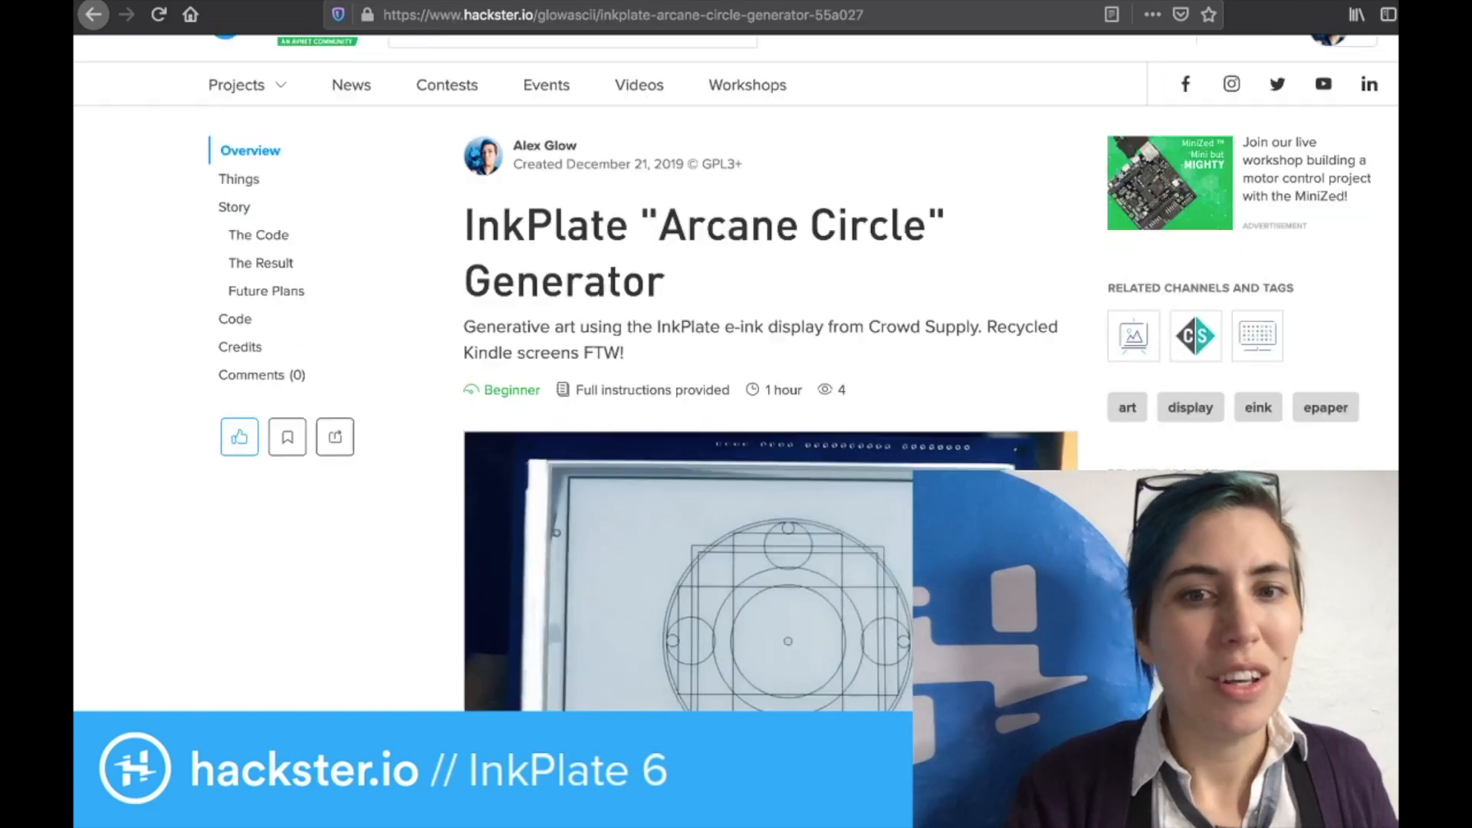
pyautogui.scroll(-10, 735, 345)
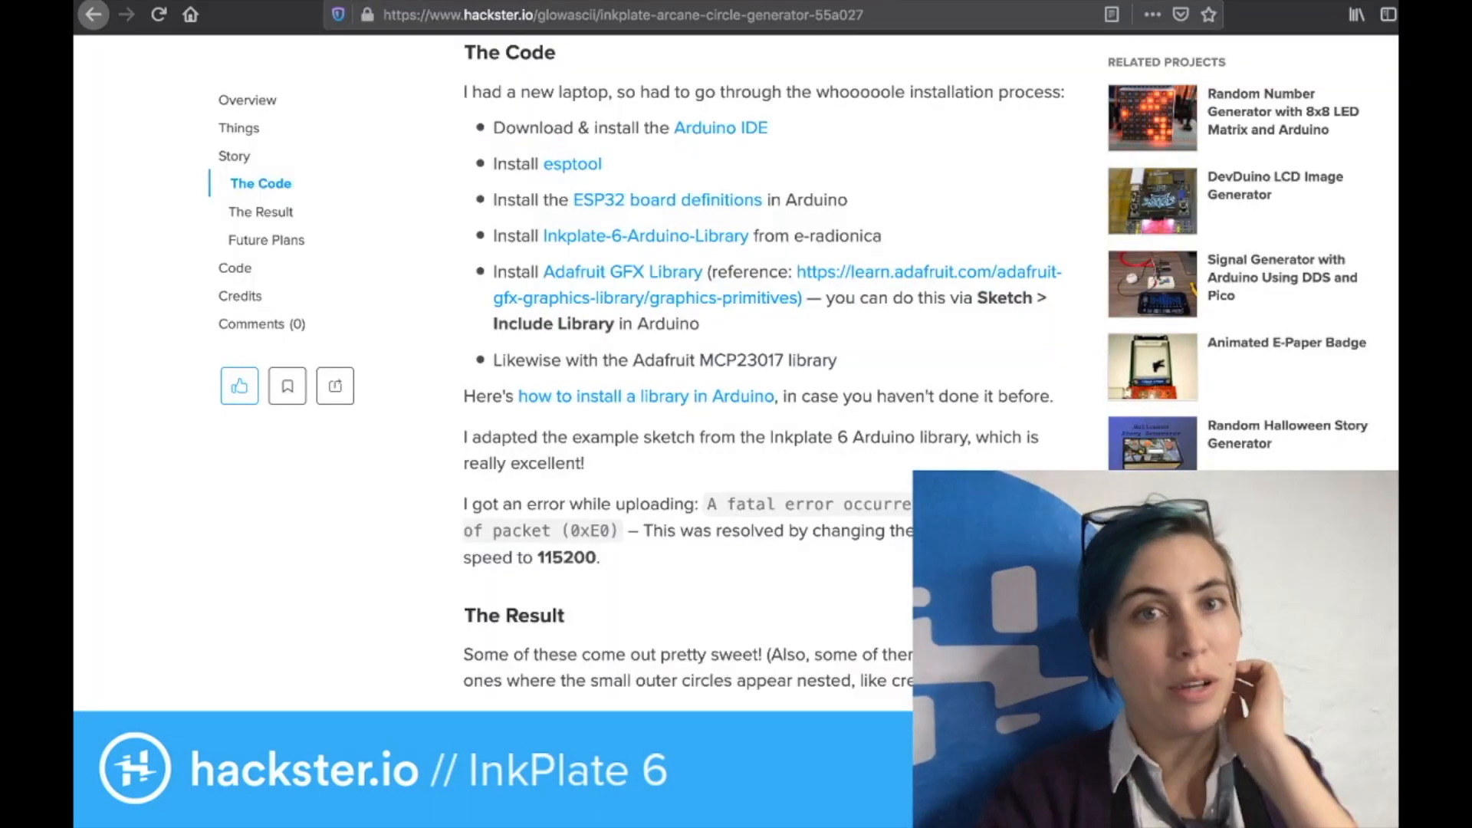
pyautogui.scroll(5, 771, 415)
pyautogui.scroll(5, 770, 414)
pyautogui.scroll(3, 770, 414)
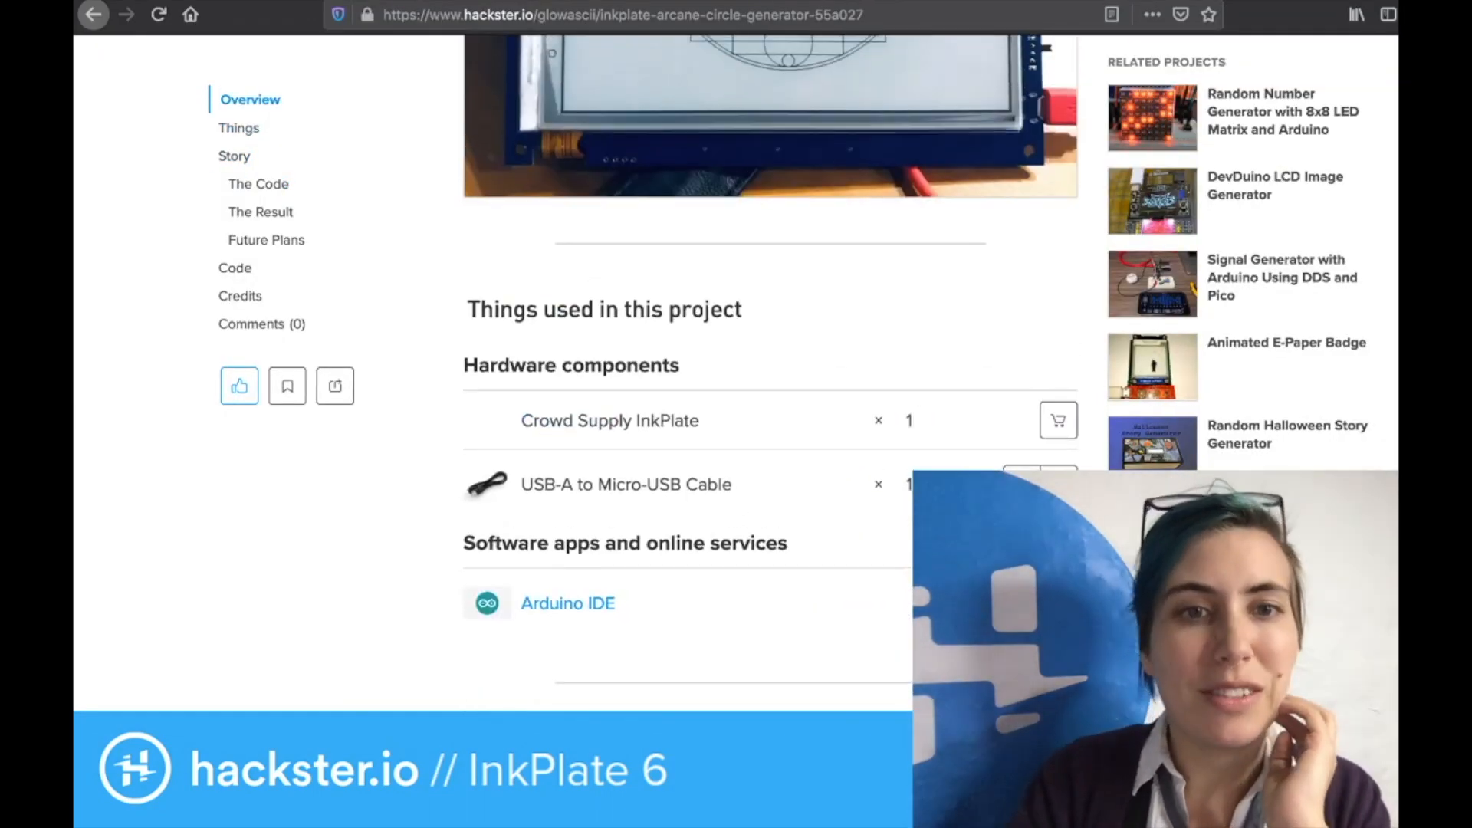
# - Open the Crowd Supply InkPlate store page from the 'Things used in this project' list
pyautogui.click(1059, 420)
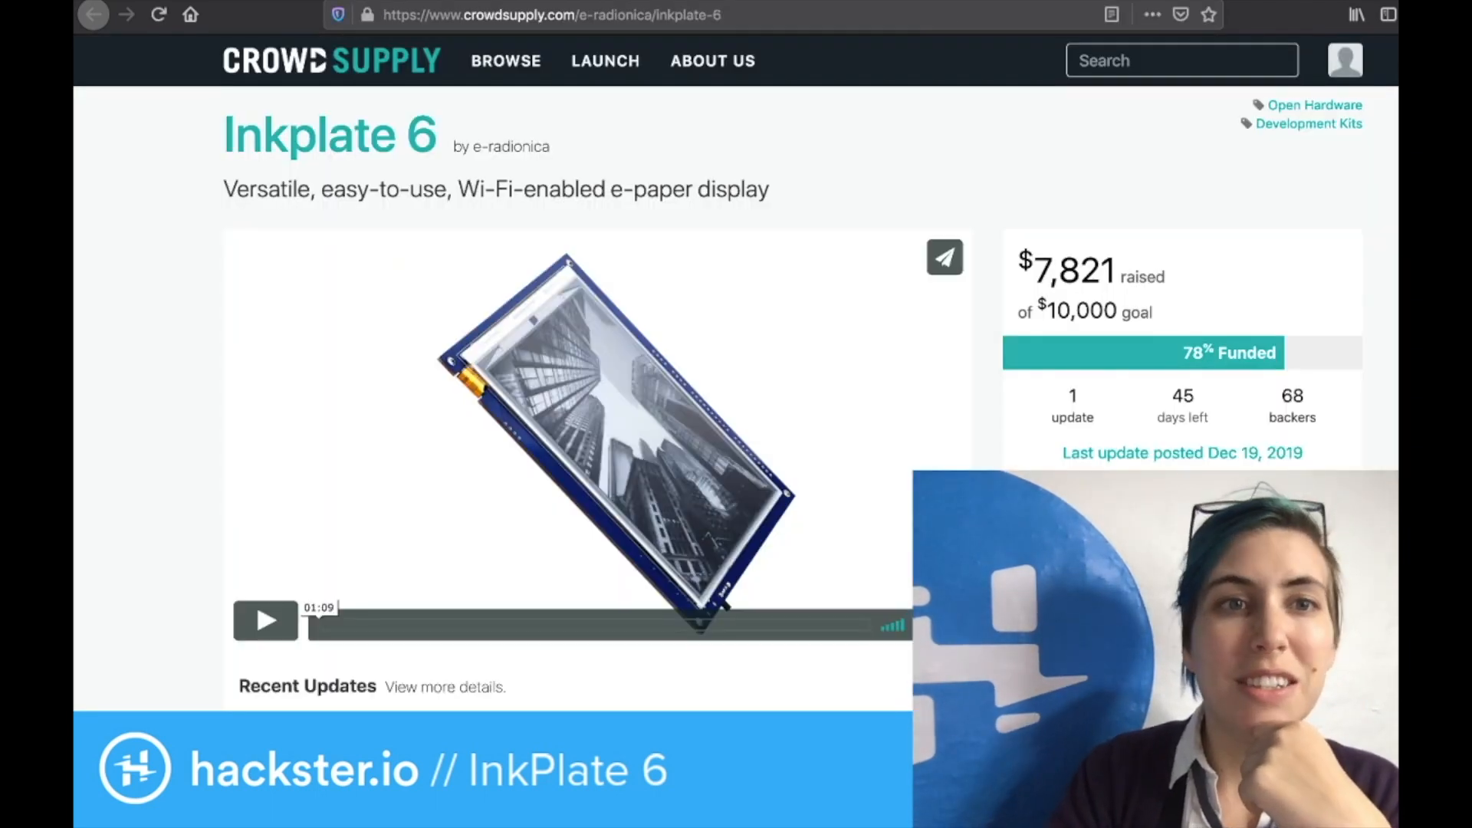
pyautogui.scroll(-5, 575, 415)
pyautogui.scroll(-8, 575, 414)
pyautogui.scroll(-8, 574, 414)
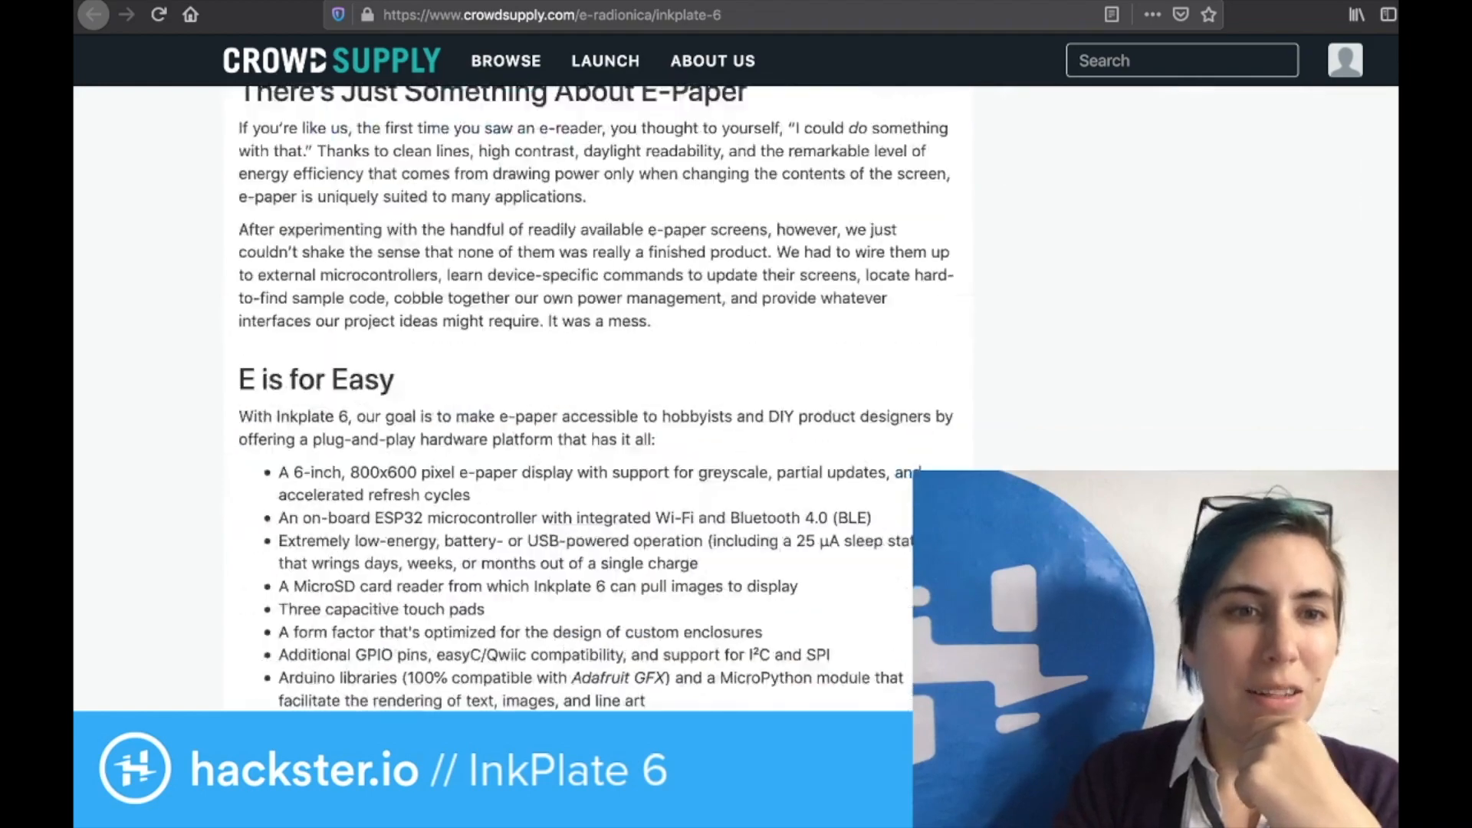
pyautogui.scroll(-8, 575, 414)
pyautogui.scroll(-8, 576, 415)
pyautogui.scroll(-5, 575, 414)
pyautogui.scroll(-8, 575, 415)
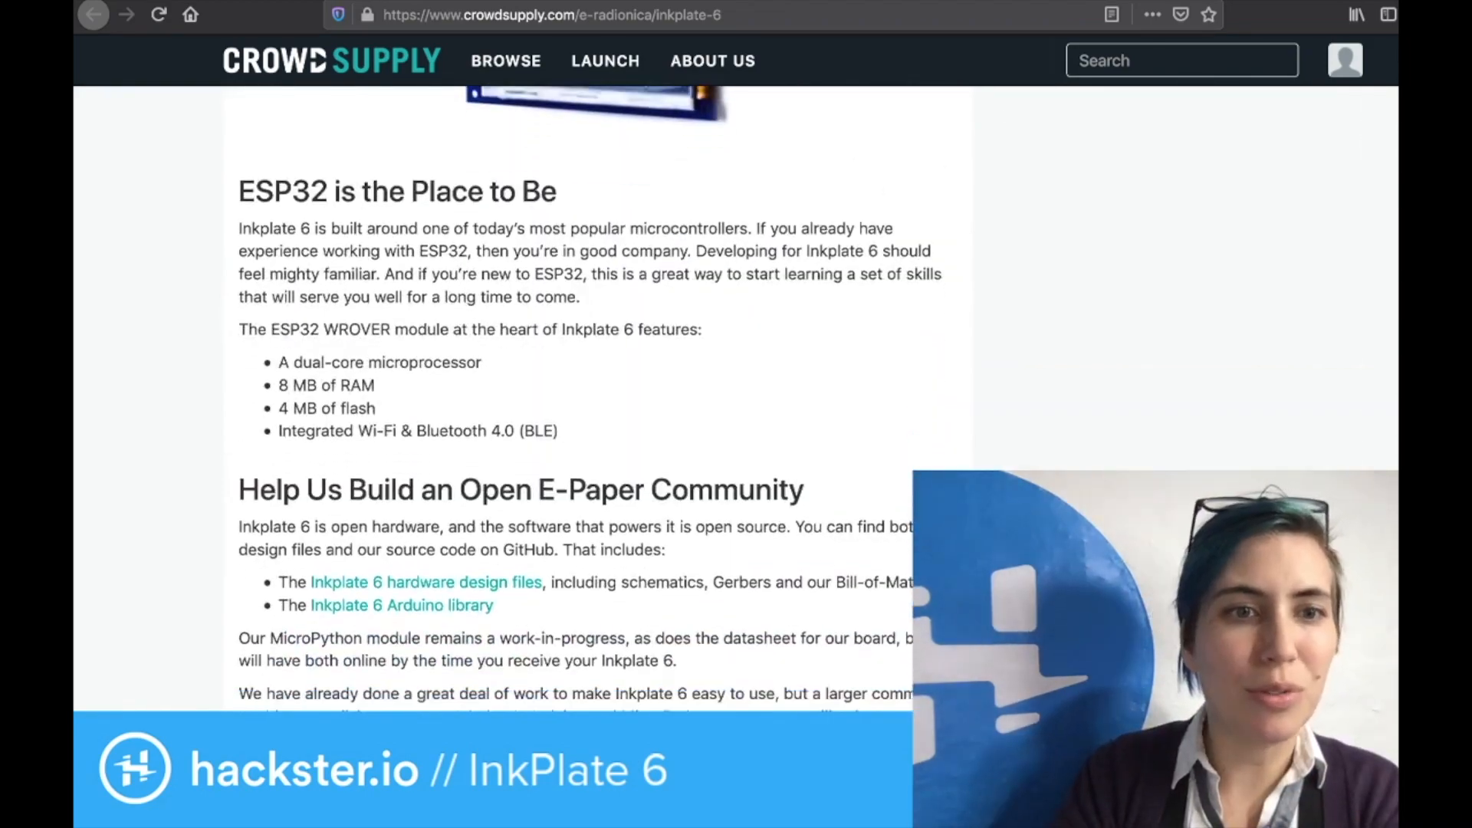
pyautogui.scroll(-4, 575, 415)
pyautogui.scroll(-4, 575, 413)
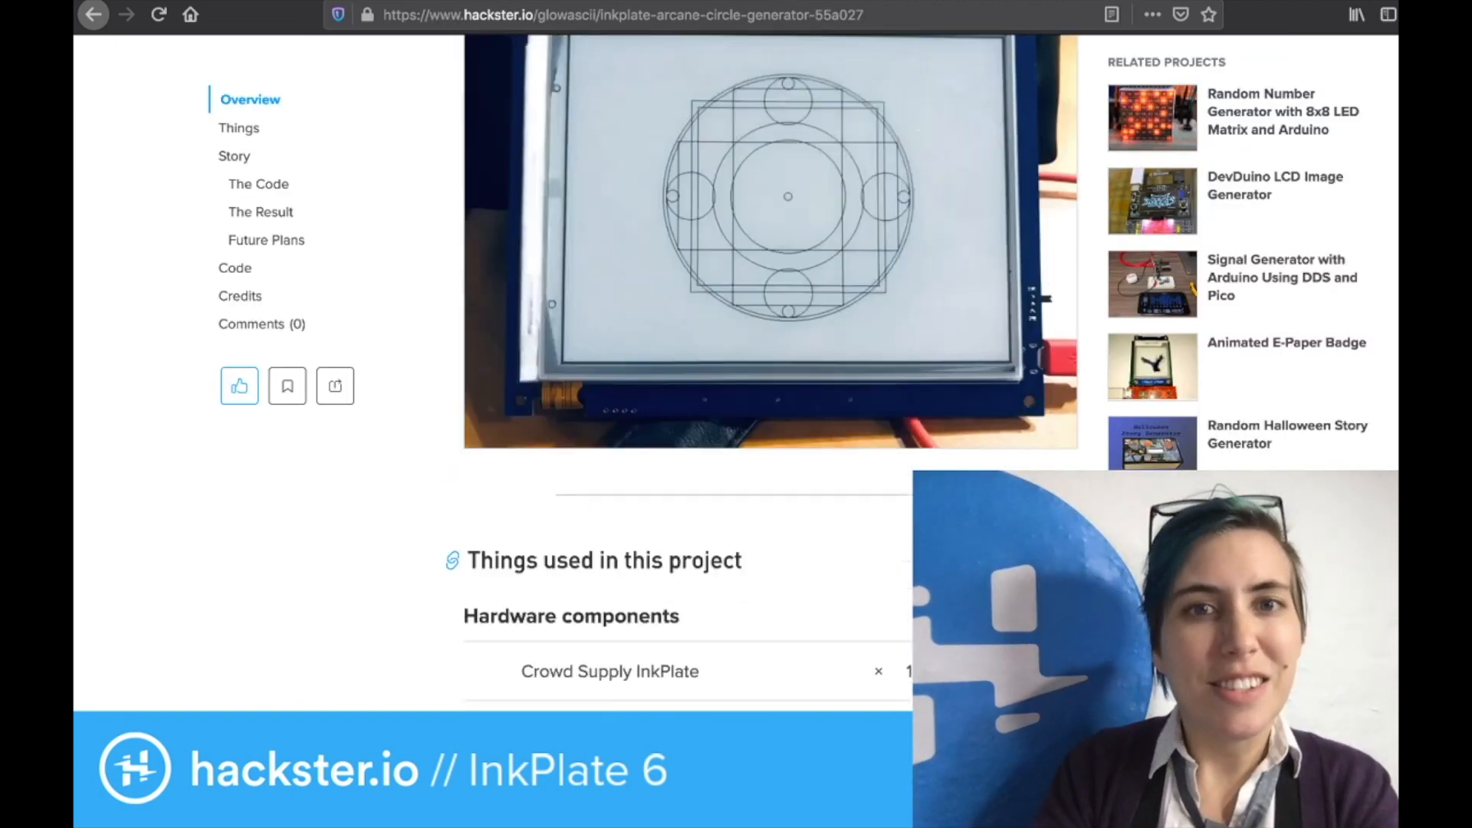
pyautogui.scroll(2, 771, 287)
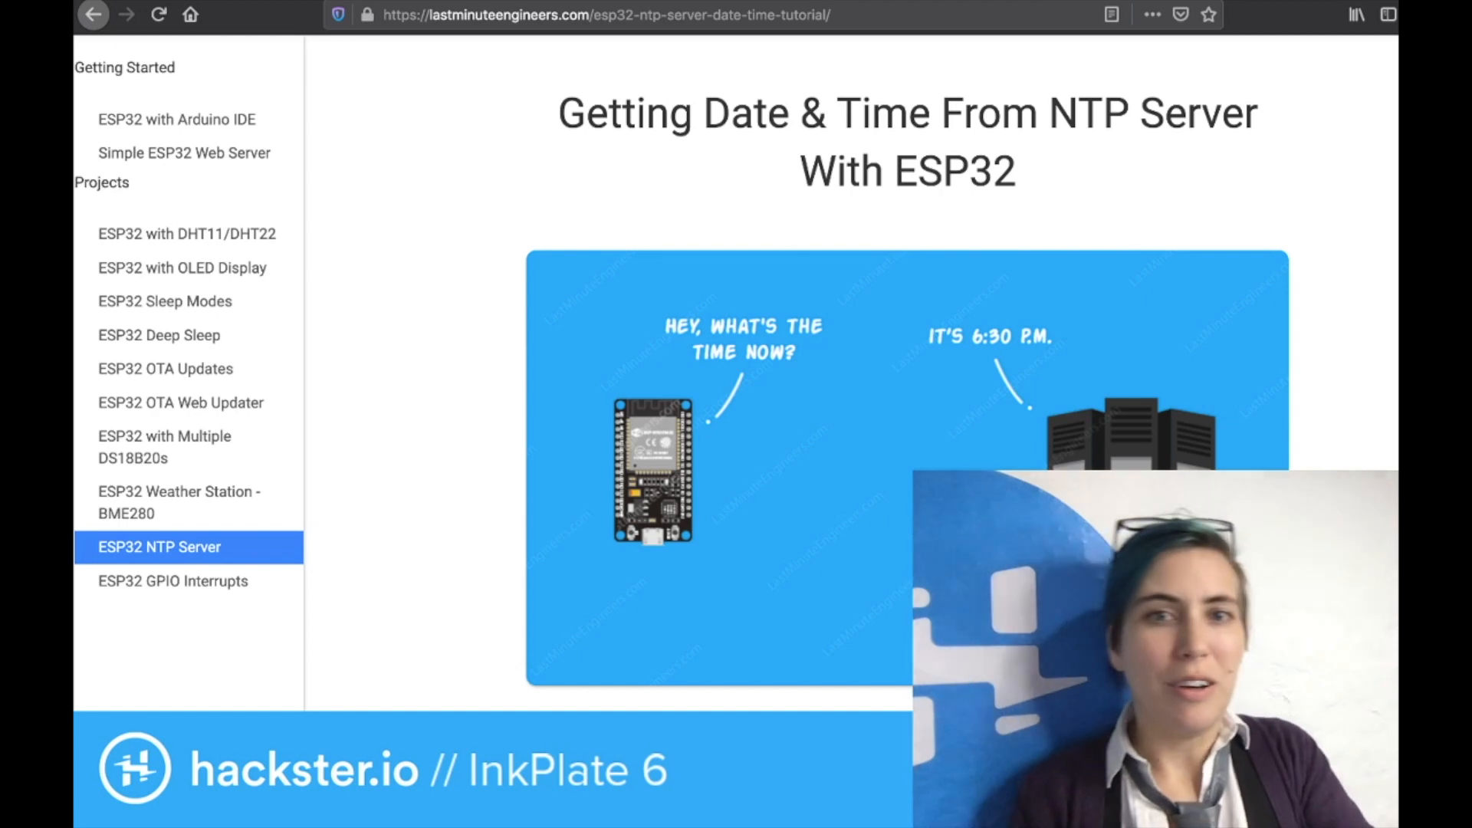
pyautogui.scroll(-5, 909, 379)
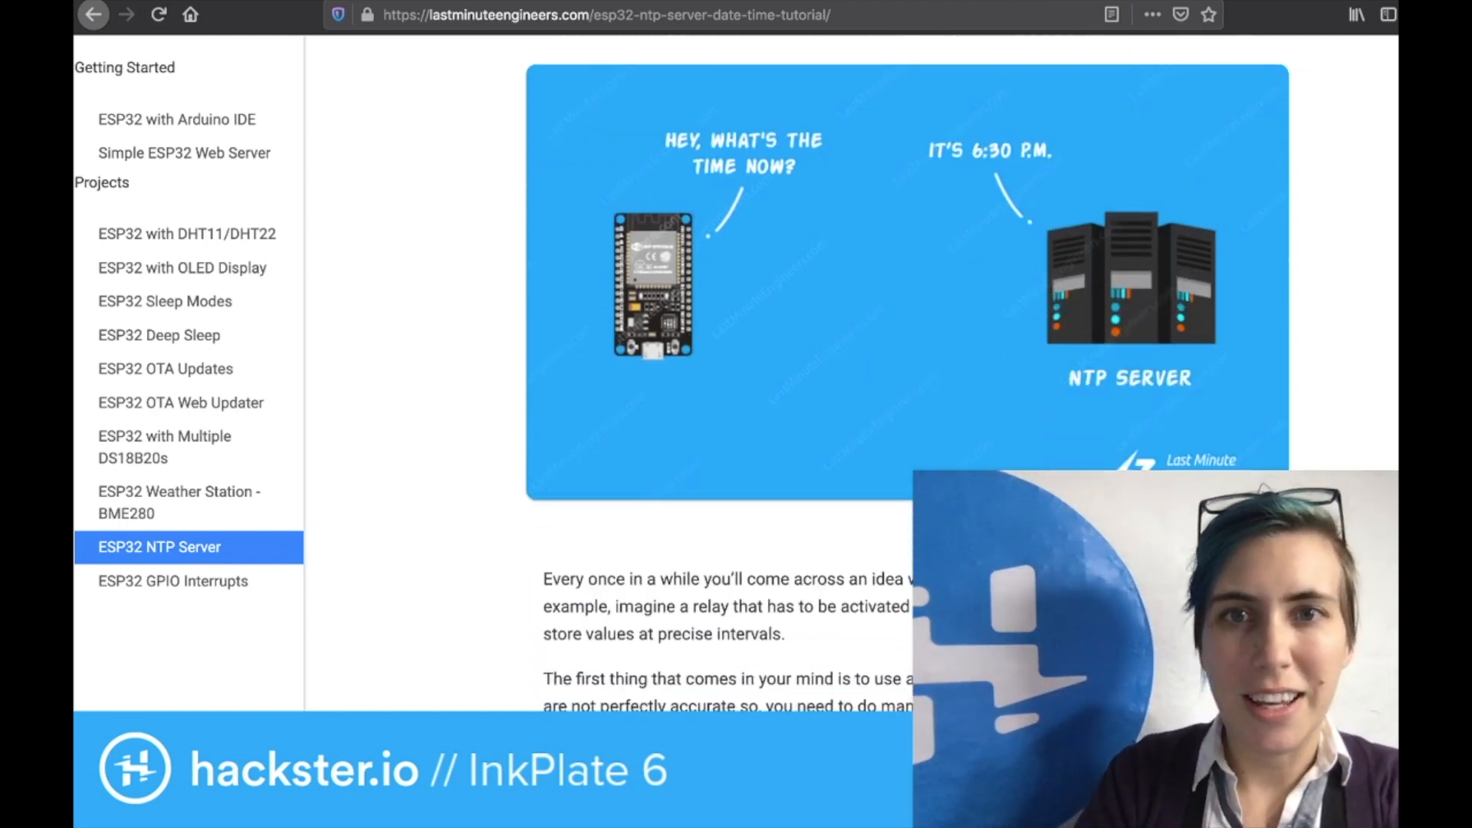
pyautogui.scroll(-5, 908, 380)
pyautogui.scroll(-3, 908, 380)
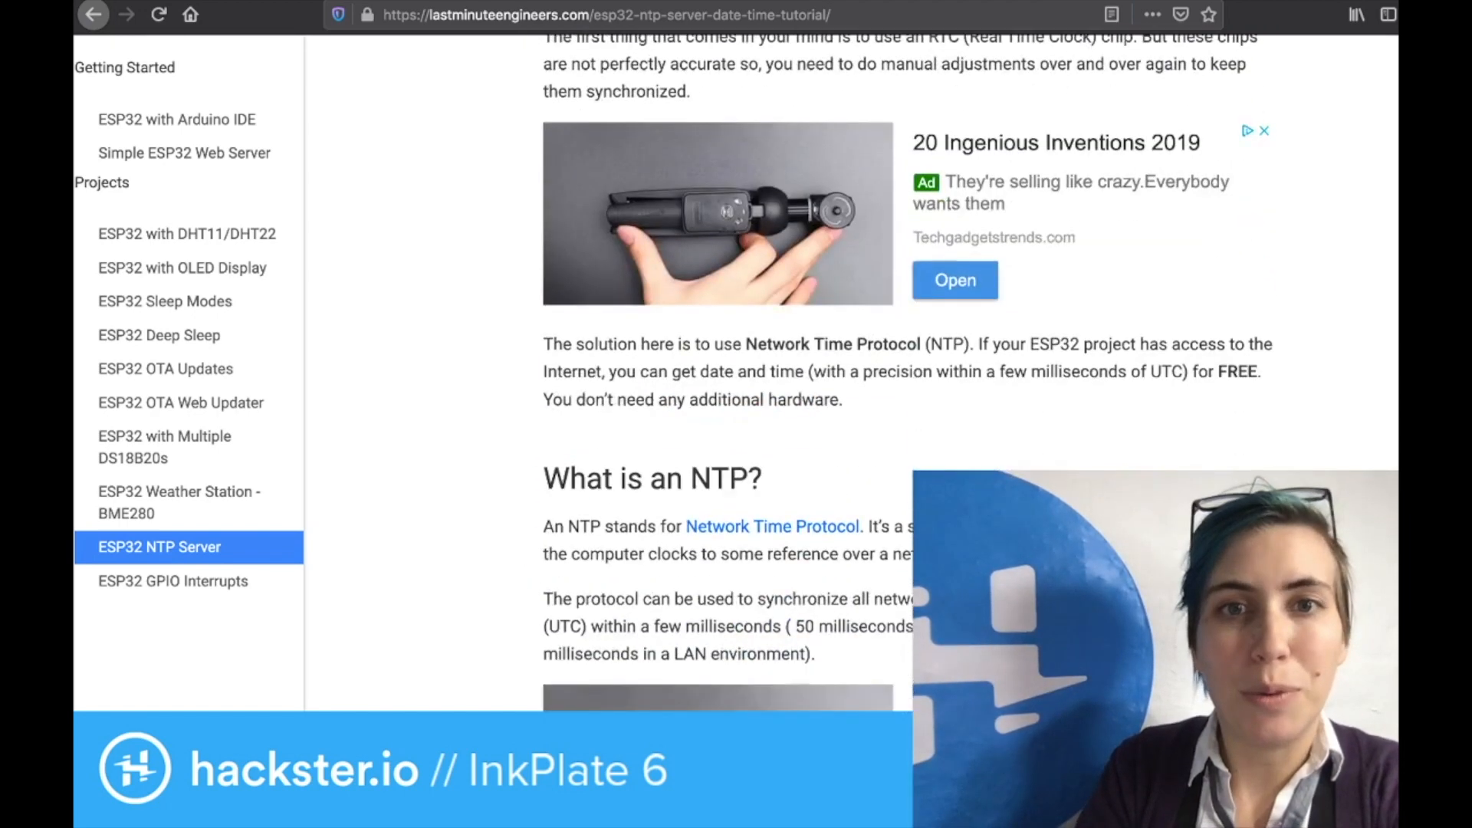
pyautogui.scroll(-2, 908, 379)
pyautogui.scroll(-3, 908, 379)
pyautogui.scroll(-4, 908, 380)
pyautogui.scroll(-3, 909, 380)
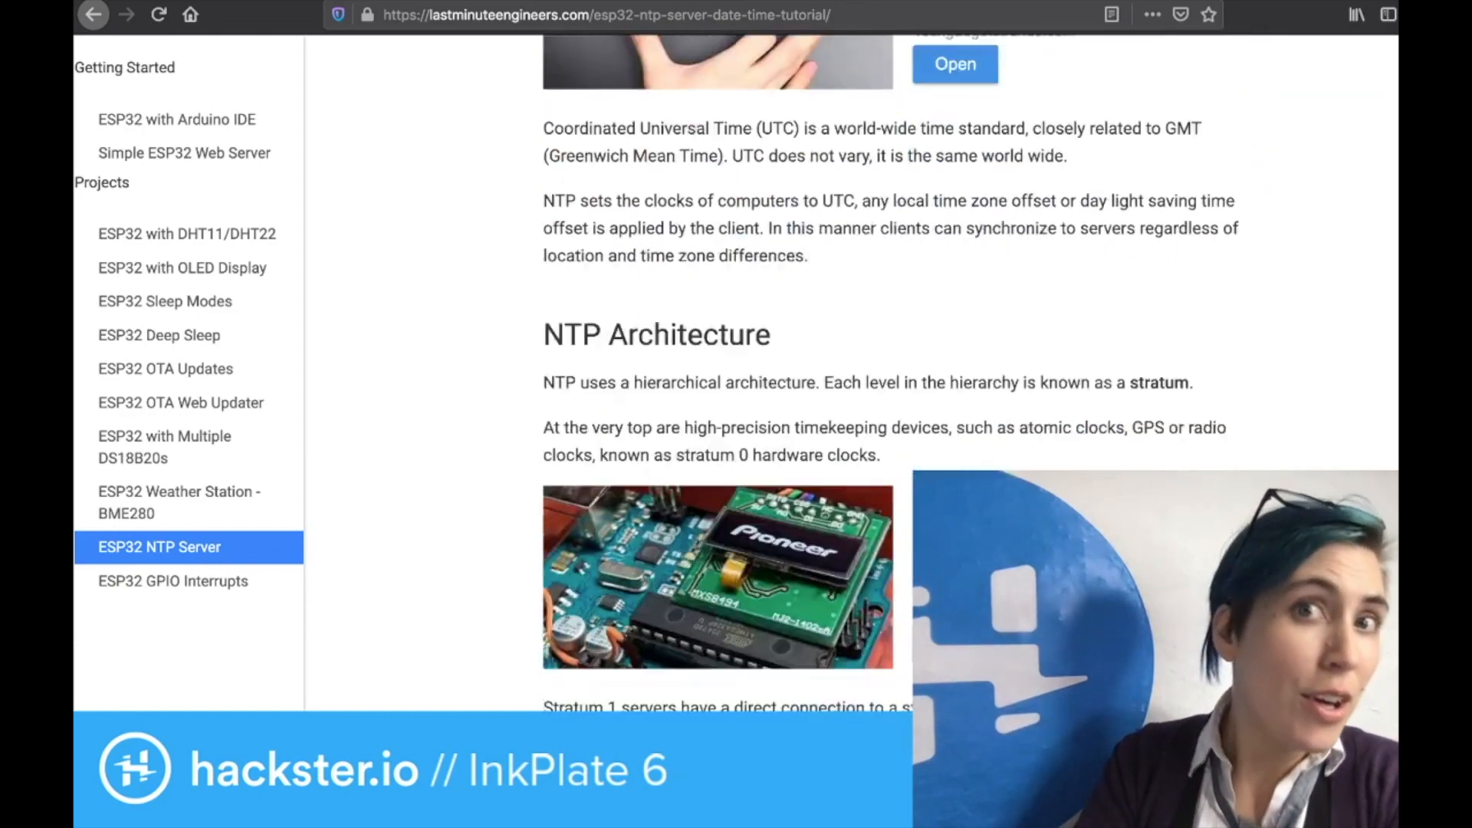
pyautogui.scroll(-3, 910, 380)
pyautogui.scroll(-2, 909, 380)
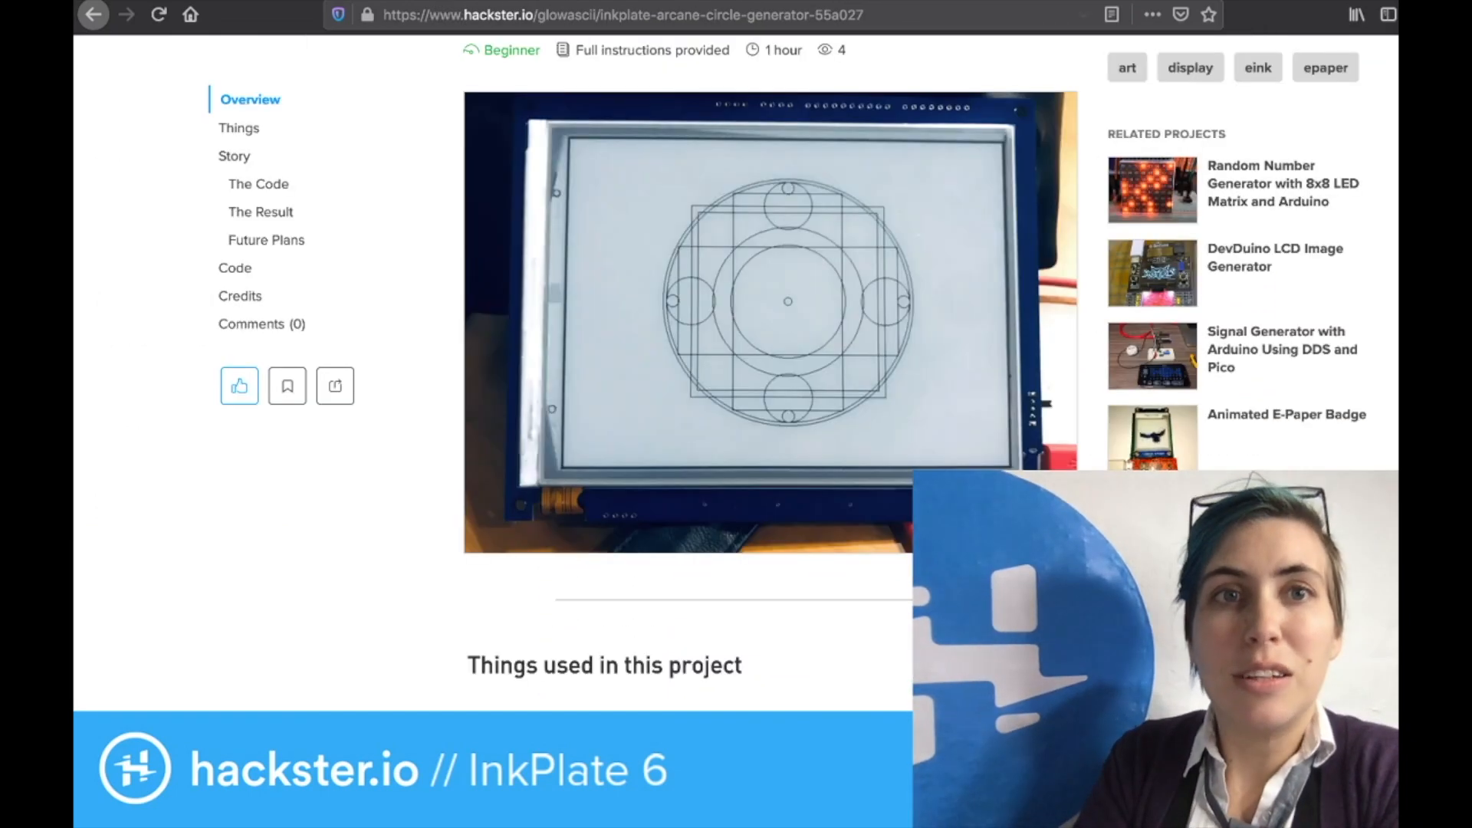
pyautogui.scroll(-2, 771, 380)
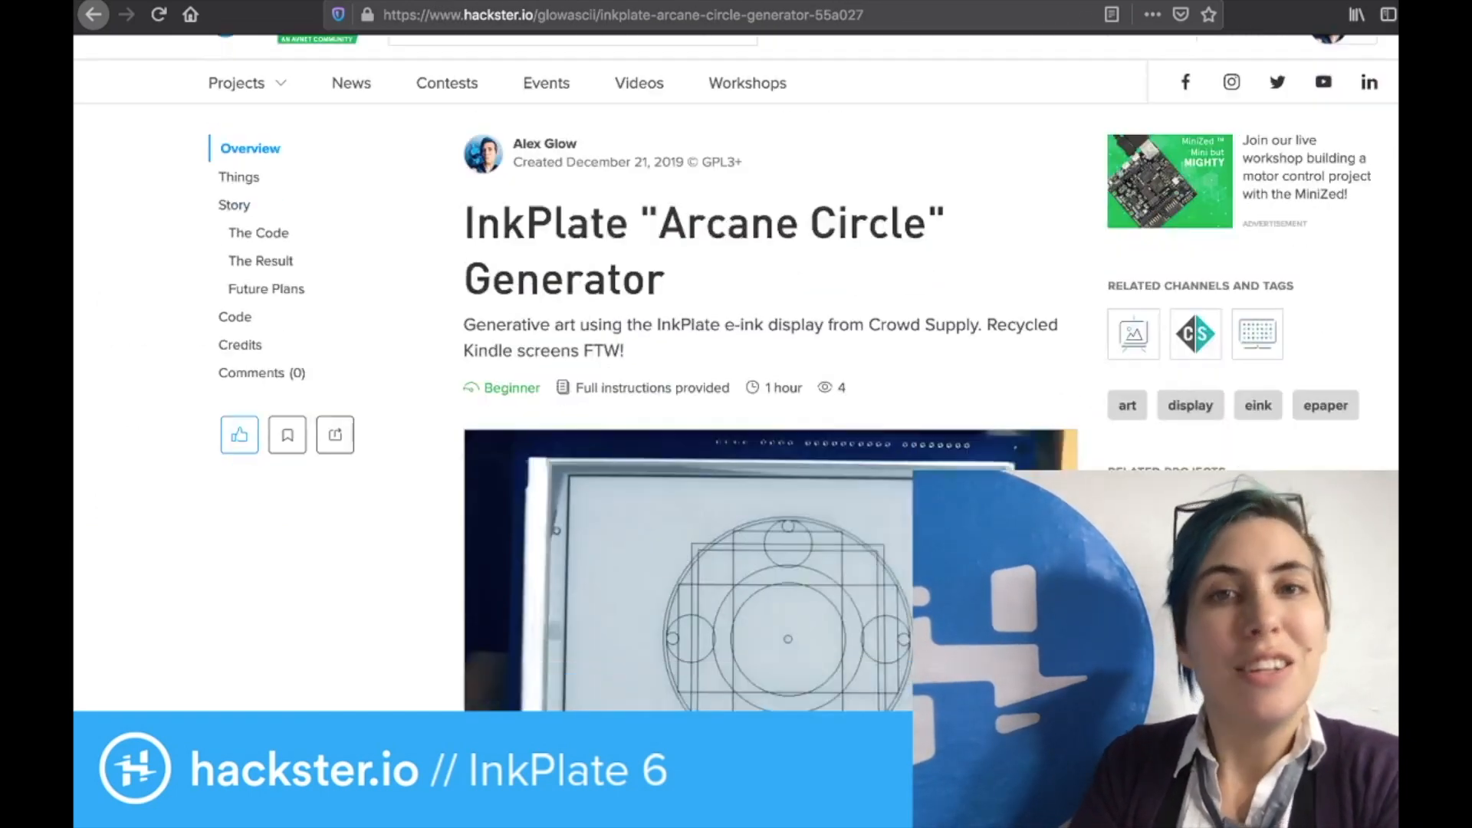
pyautogui.scroll(-5, 770, 380)
pyautogui.scroll(-5, 771, 380)
pyautogui.scroll(-2, 770, 380)
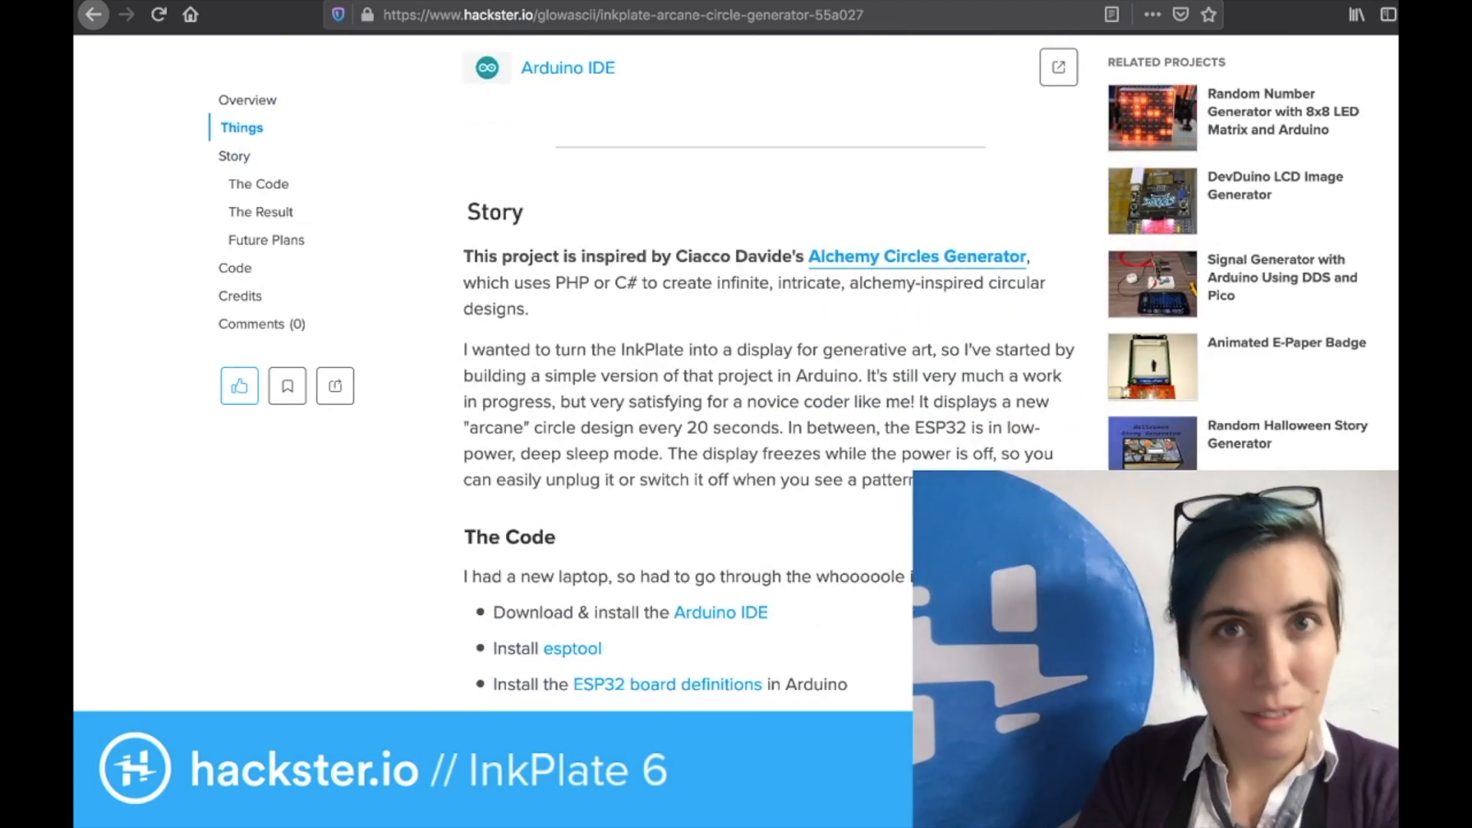
pyautogui.scroll(-4, 770, 379)
pyautogui.scroll(-3, 770, 380)
pyautogui.scroll(-2, 770, 379)
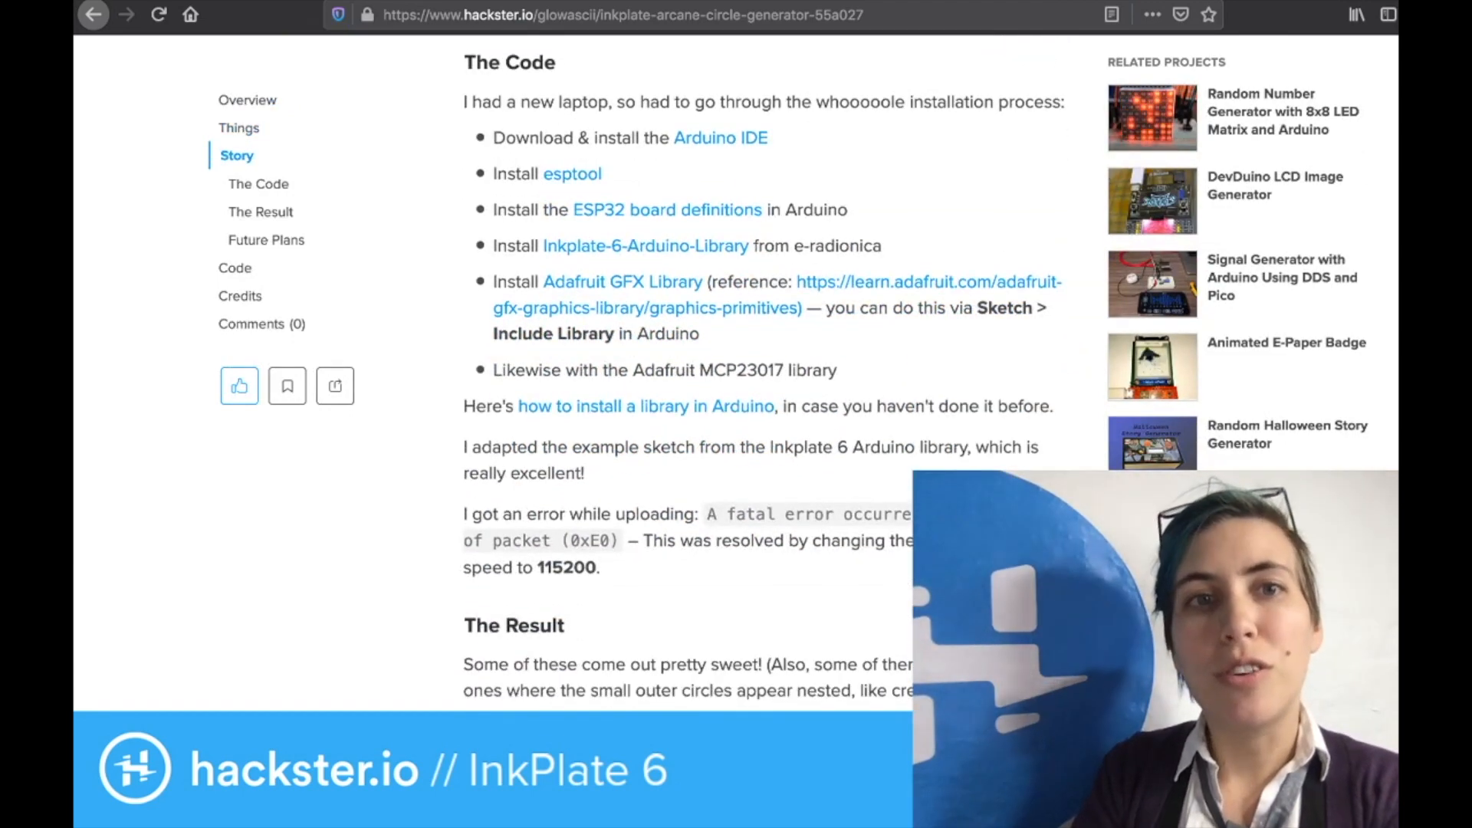
pyautogui.scroll(-1, 770, 381)
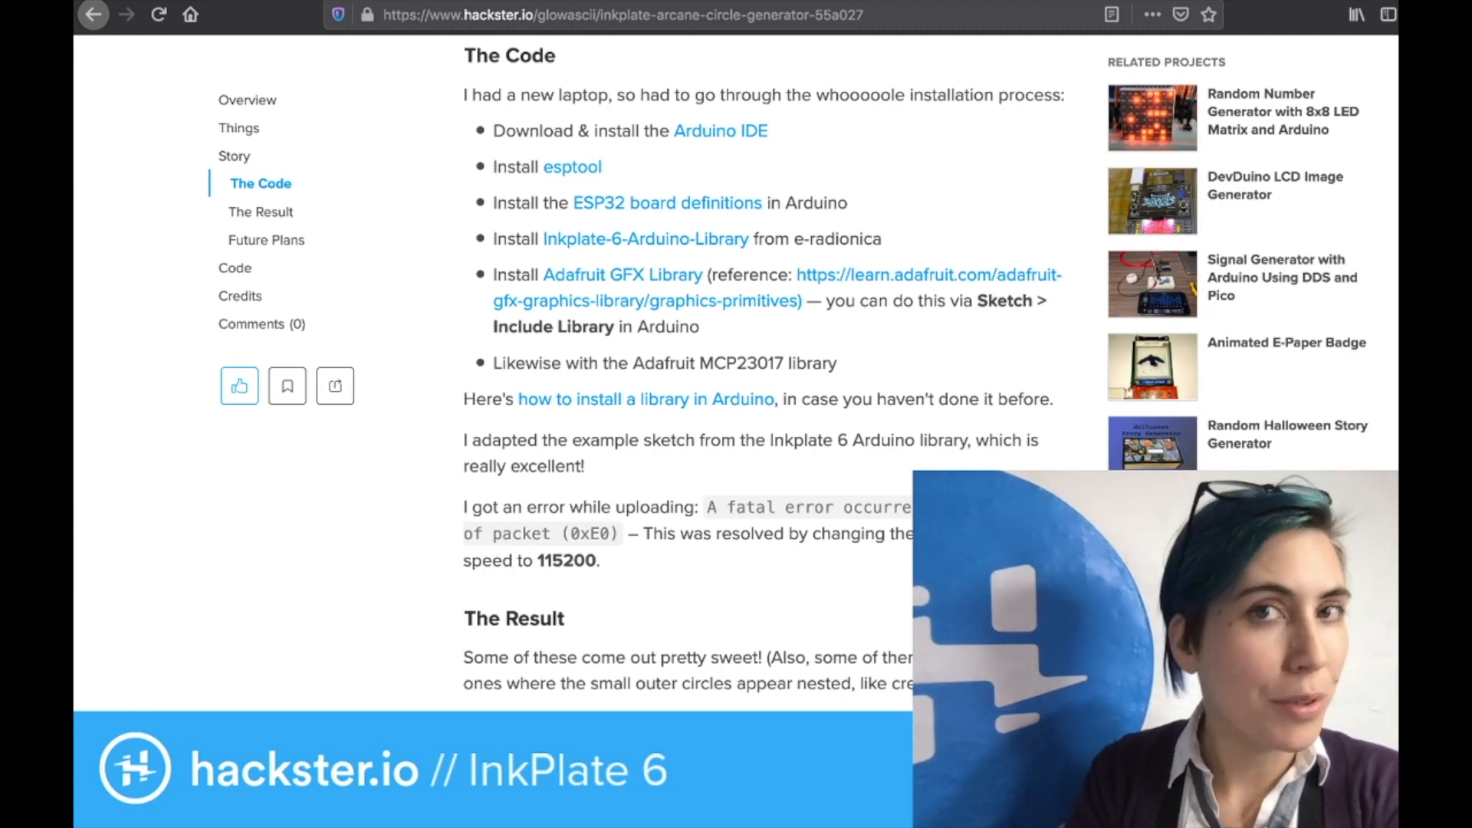
pyautogui.scroll(-2, 771, 379)
pyautogui.scroll(-5, 770, 379)
pyautogui.scroll(-6, 771, 380)
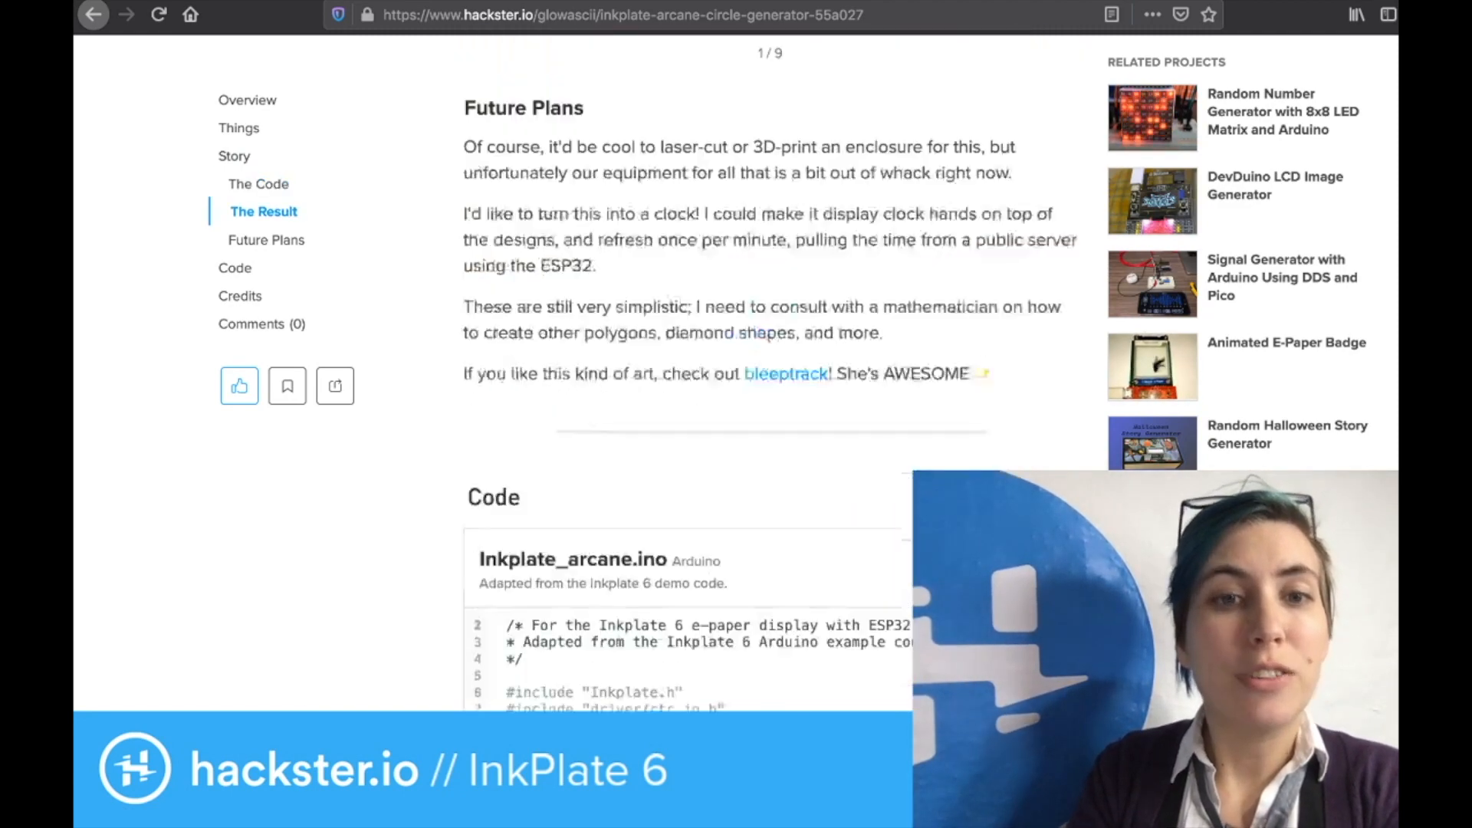
pyautogui.scroll(-5, 771, 379)
pyautogui.scroll(2, 771, 379)
pyautogui.scroll(1, 771, 379)
pyautogui.scroll(6, 770, 380)
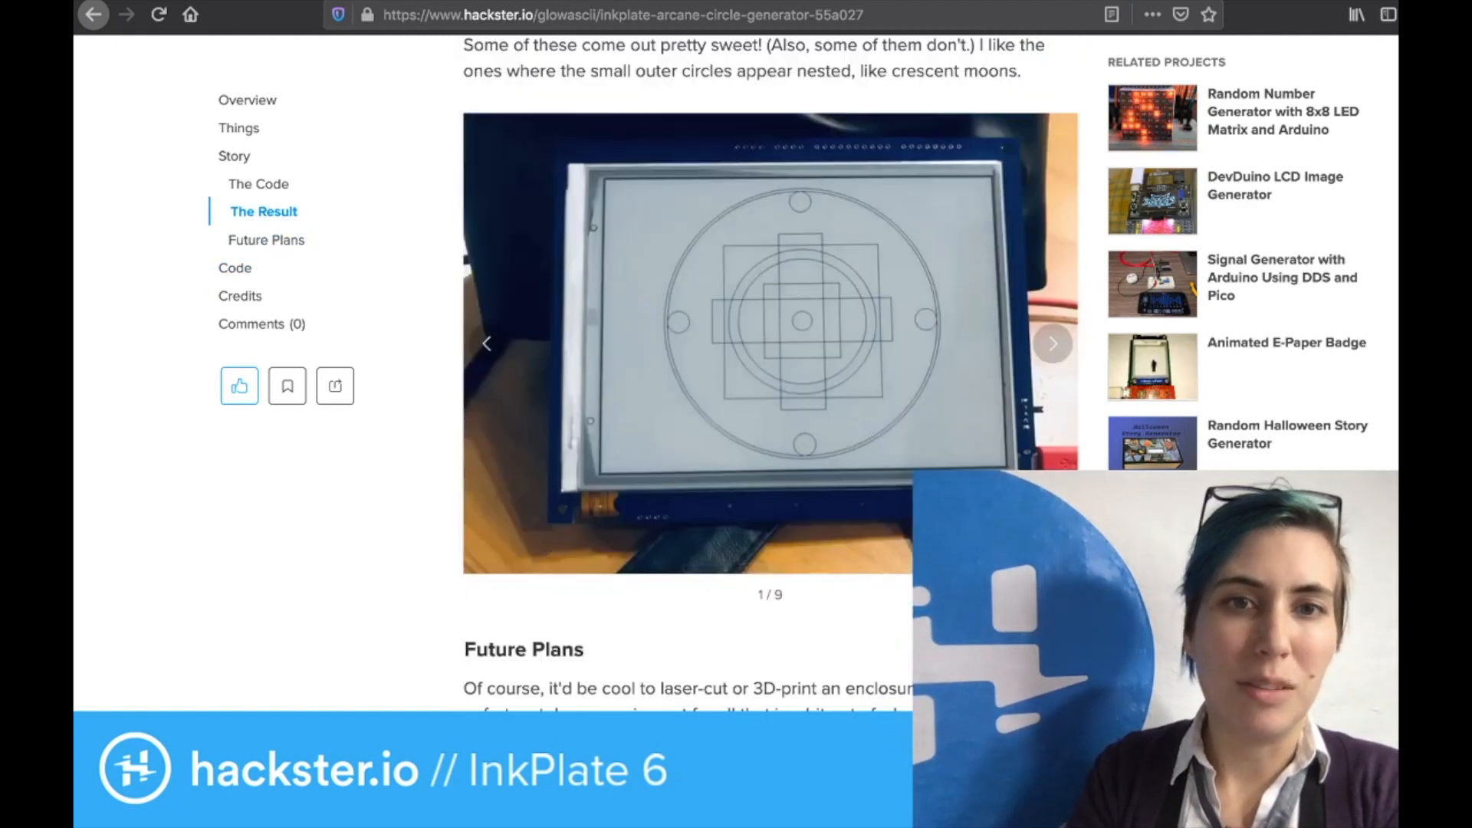
pyautogui.scroll(1, 771, 379)
# - Advance the Result photo carousel through to the final image (9/9)
pyautogui.click(1051, 391)
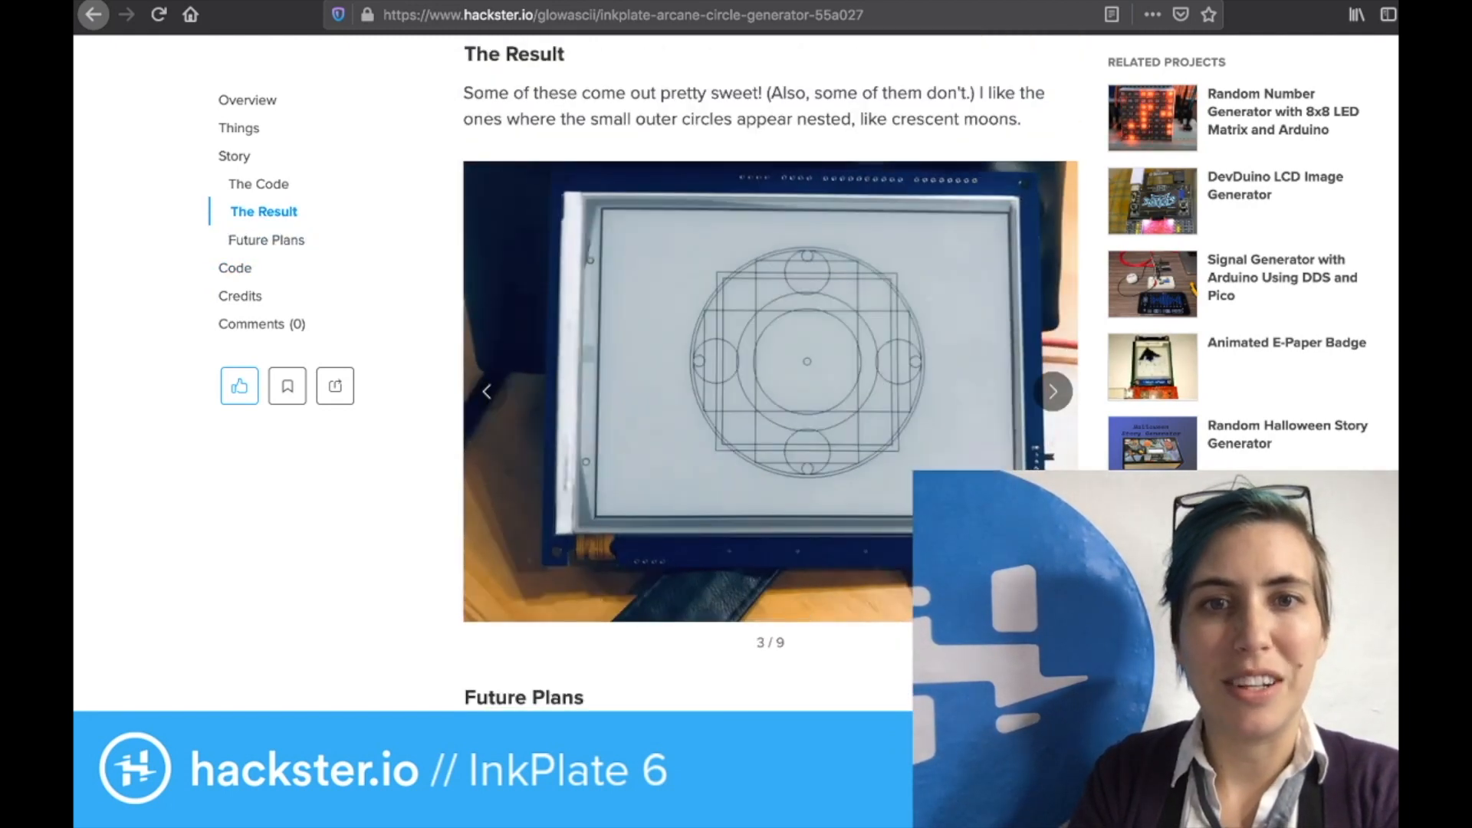
pyautogui.click(1053, 391)
pyautogui.click(1052, 391)
pyautogui.click(1052, 391)
pyautogui.click(1052, 391)
pyautogui.click(1051, 391)
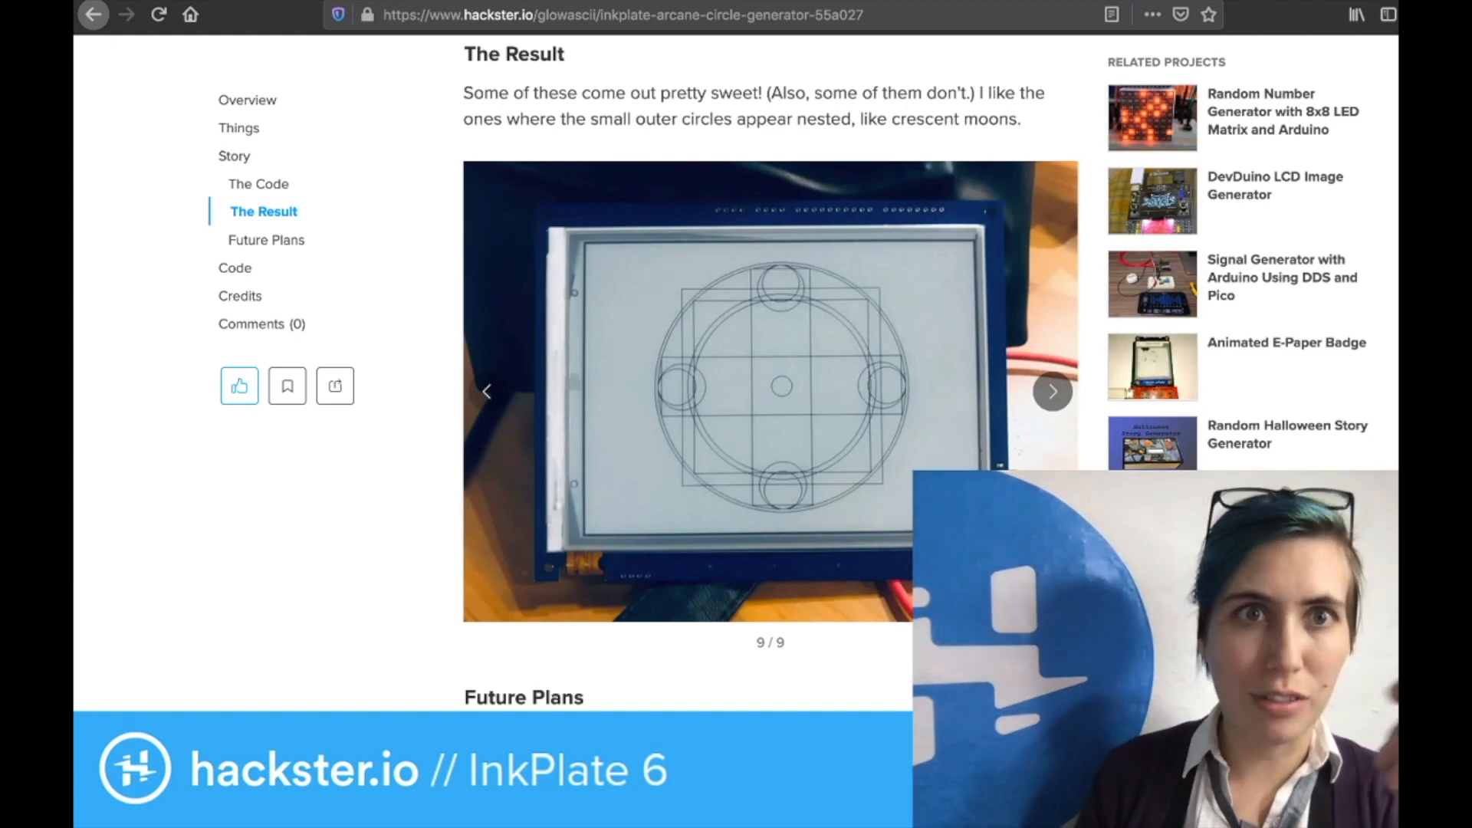
pyautogui.scroll(5, 770, 380)
pyautogui.scroll(5, 770, 380)
pyautogui.scroll(3, 771, 379)
pyautogui.scroll(4, 771, 380)
pyautogui.scroll(5, 771, 380)
pyautogui.scroll(4, 770, 379)
pyautogui.scroll(5, 771, 379)
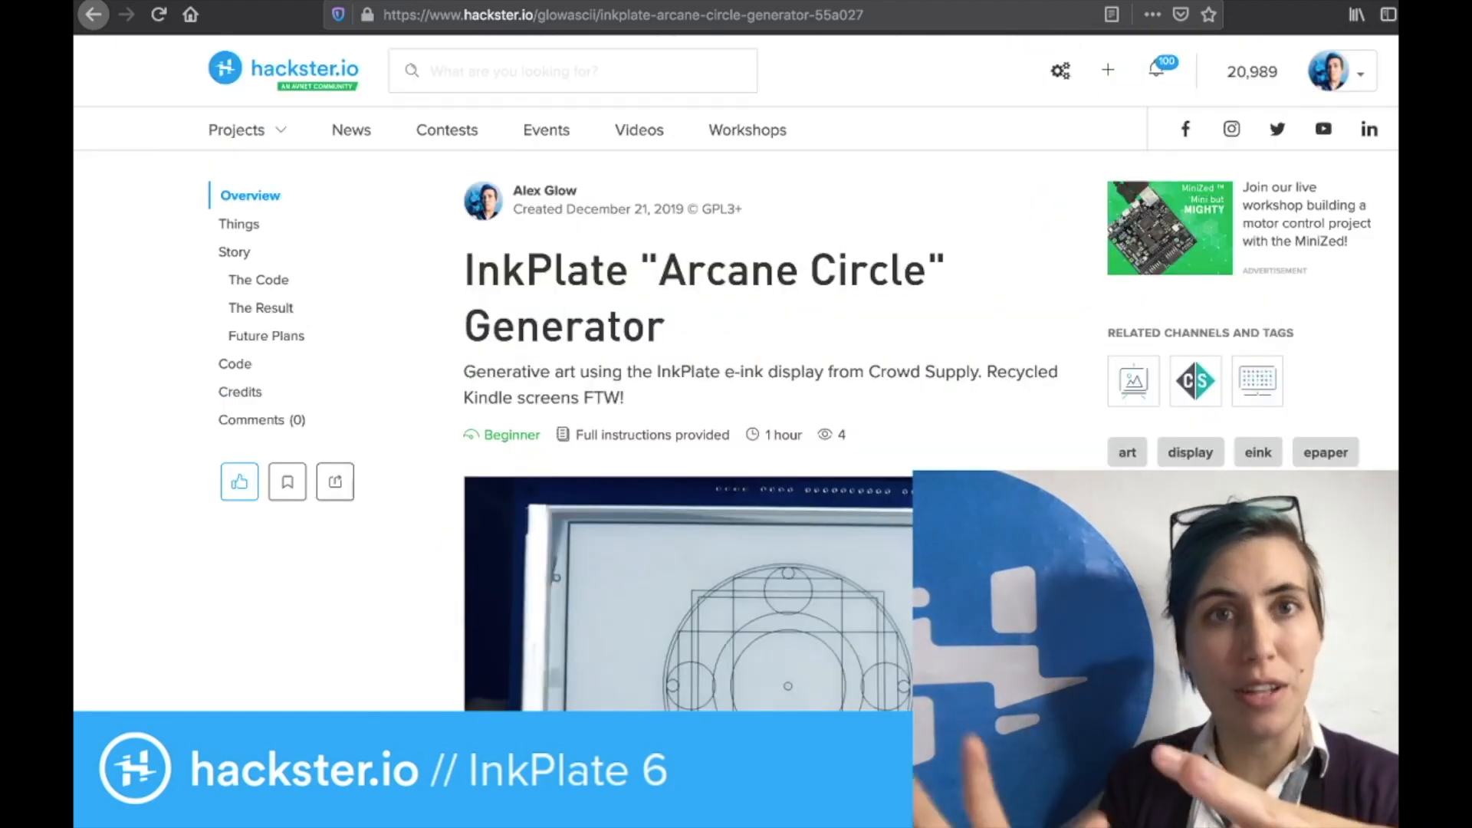